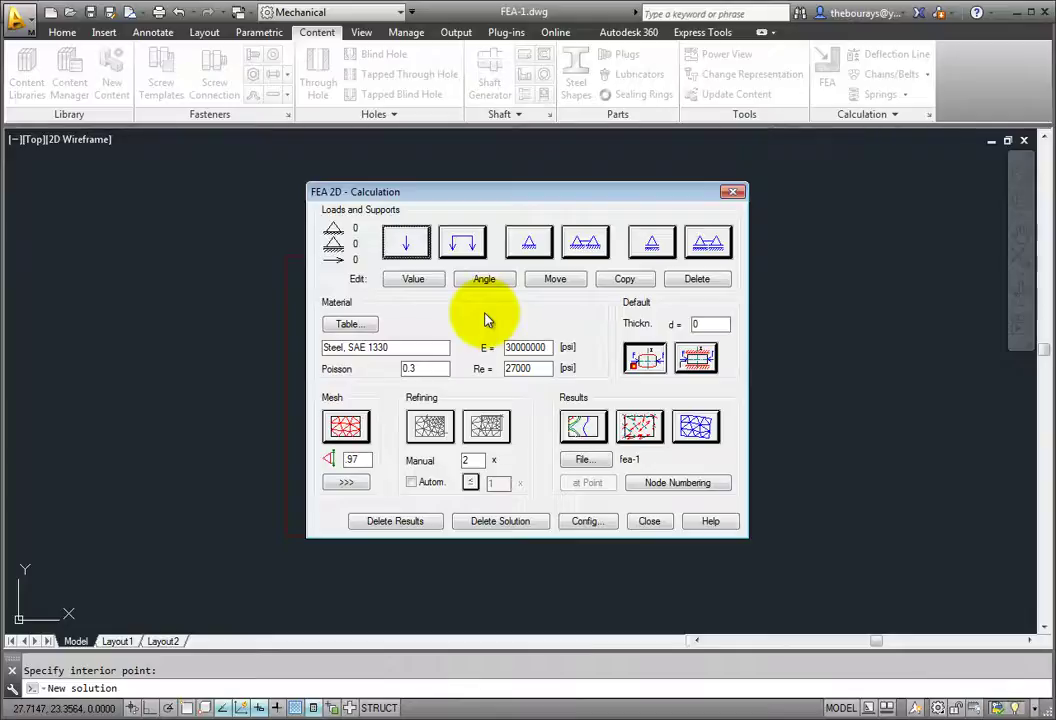
- Place a fixed support at the plate's top-left corner, rotated 270°
left_click(406, 243)
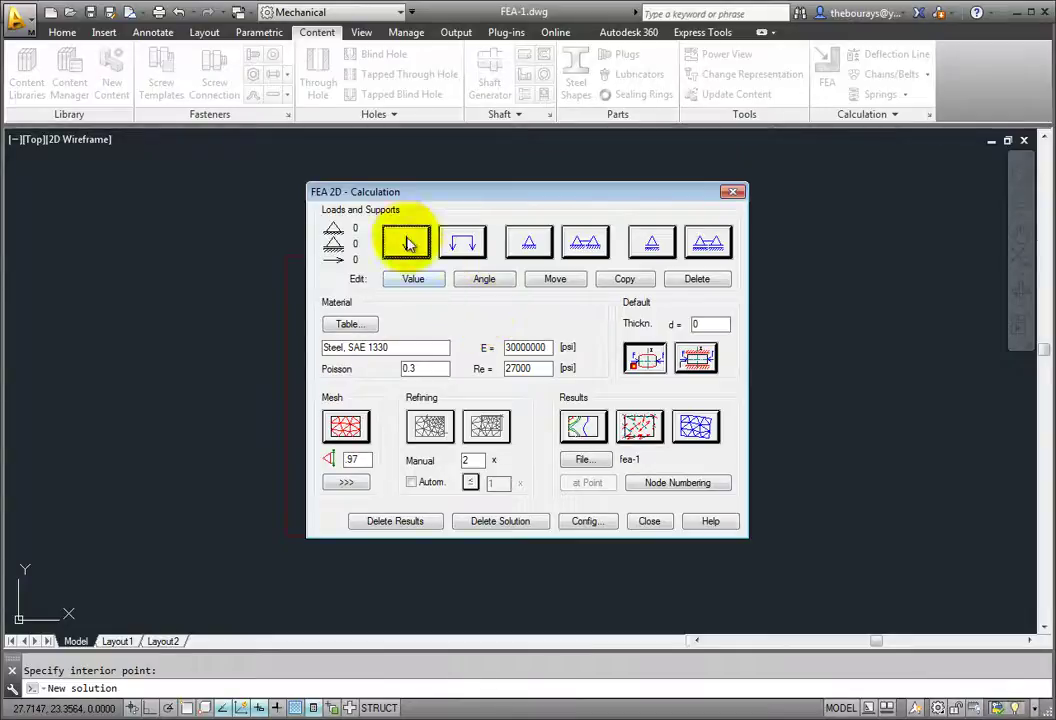
left_click(466, 247)
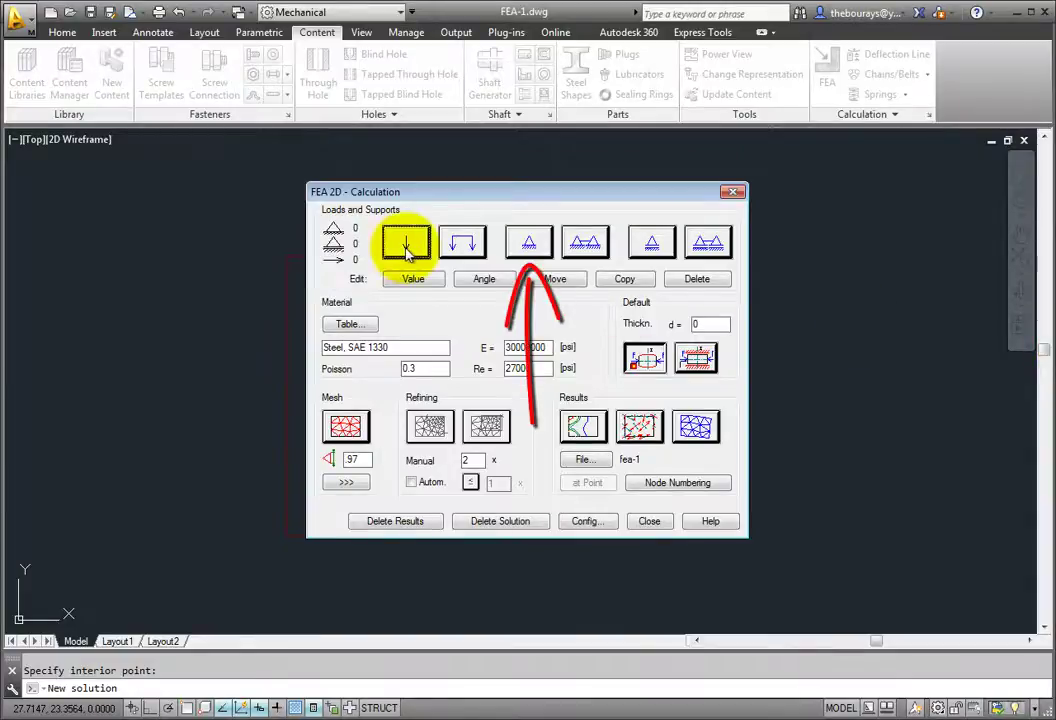
left_click(529, 244)
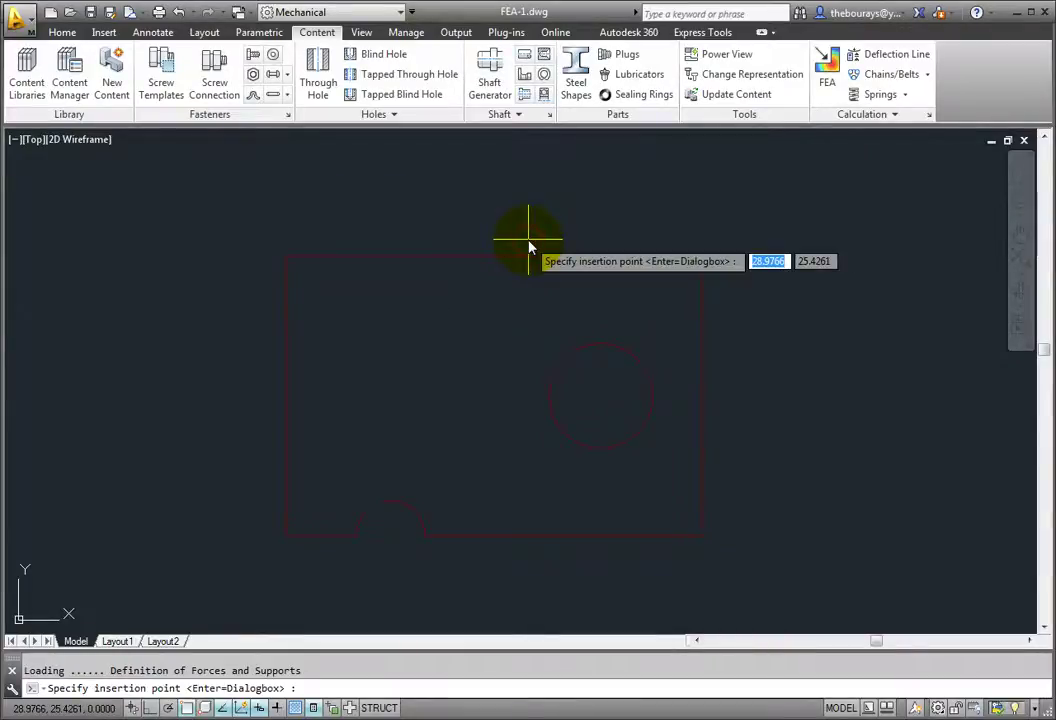
left_click(287, 262)
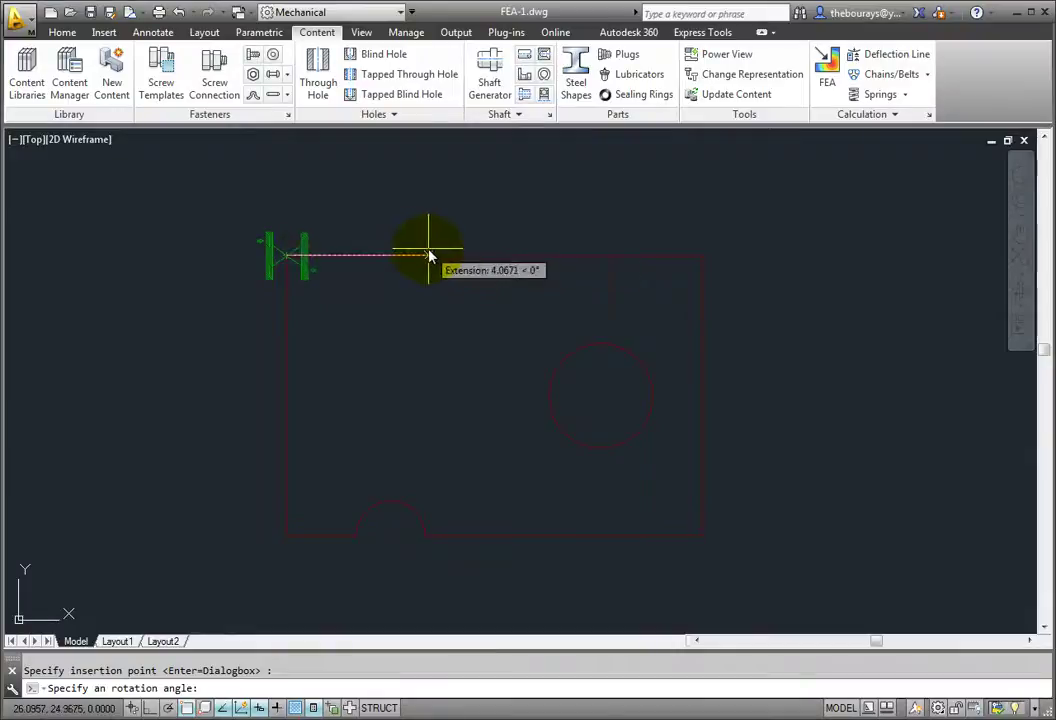
left_click(292, 540)
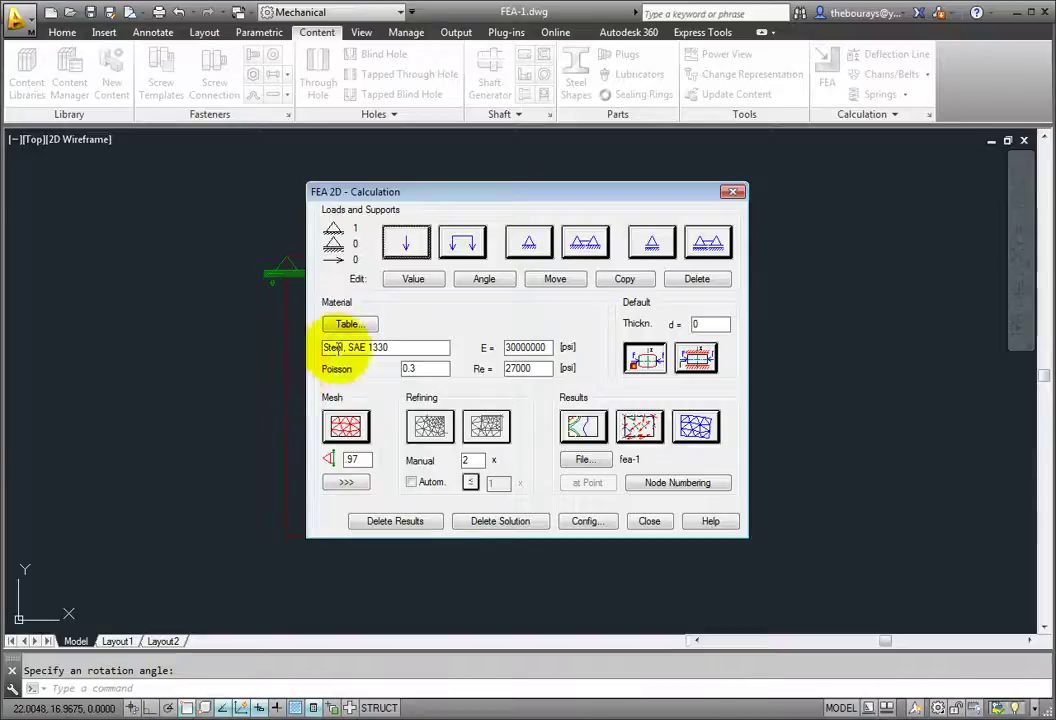
- Apply a downward 1000 lbf point load at the centre of the circular hole
left_click(414, 245)
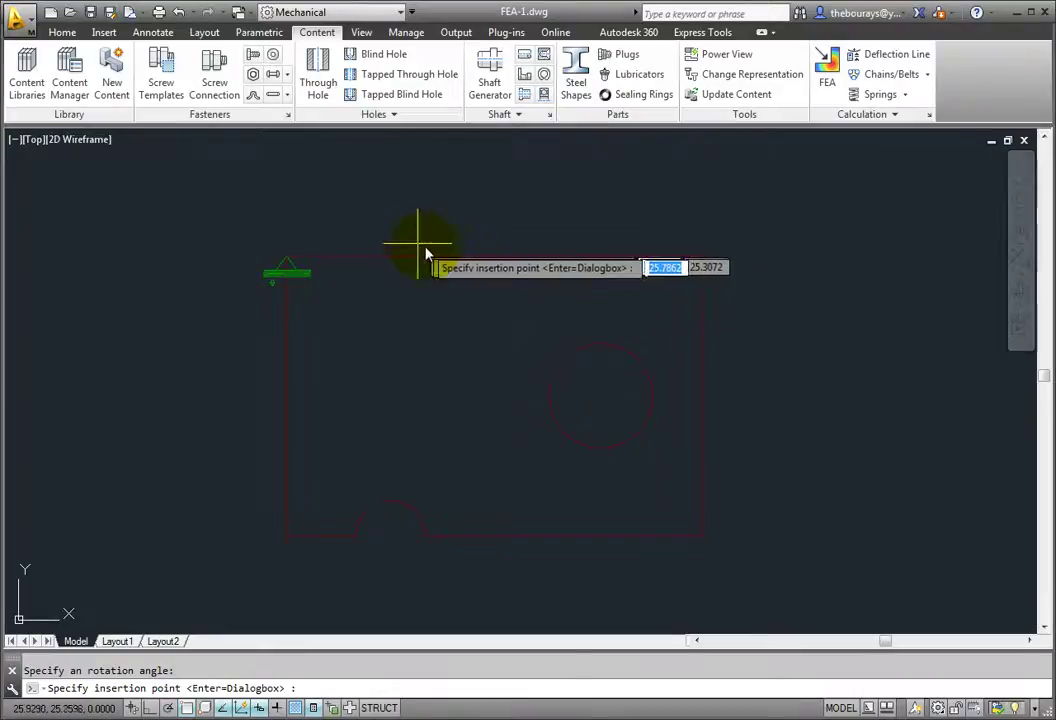
left_click(602, 443)
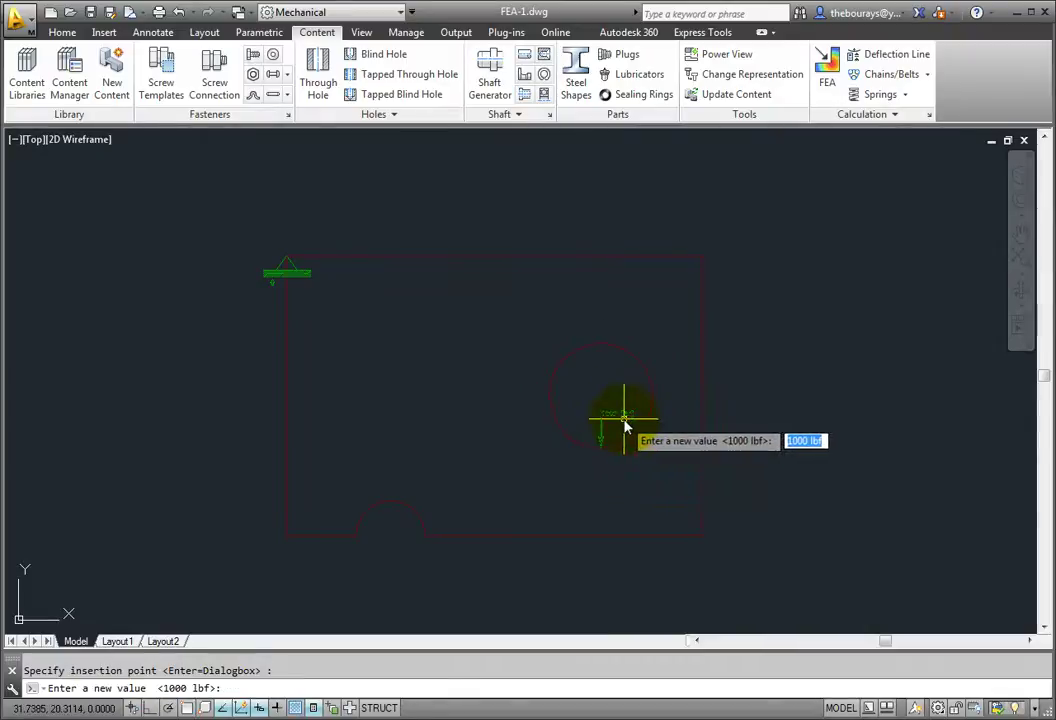
key("Return")
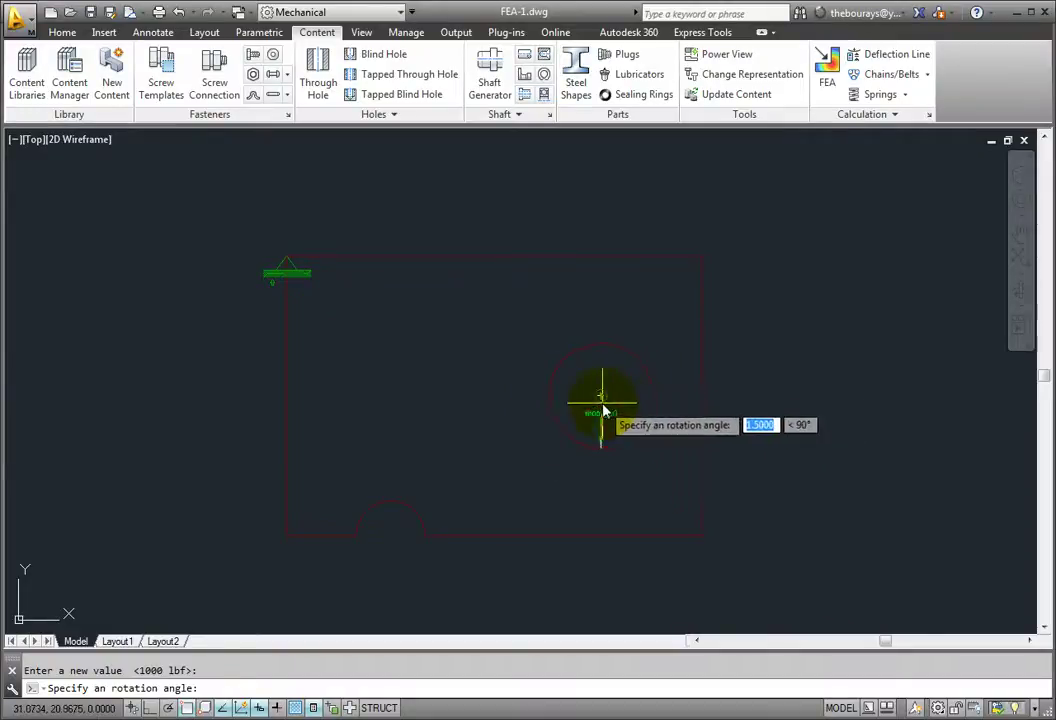
left_click(603, 238)
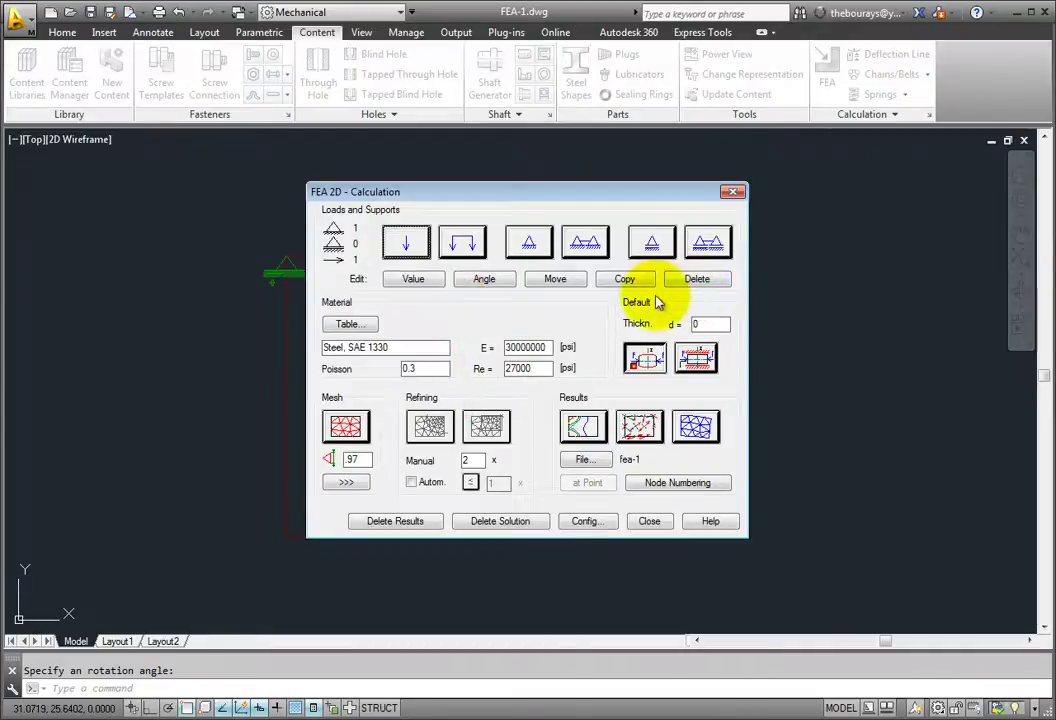
- Add a 250 lbf/in distributed line load along the right part of the plate's top edge
left_click(458, 248)
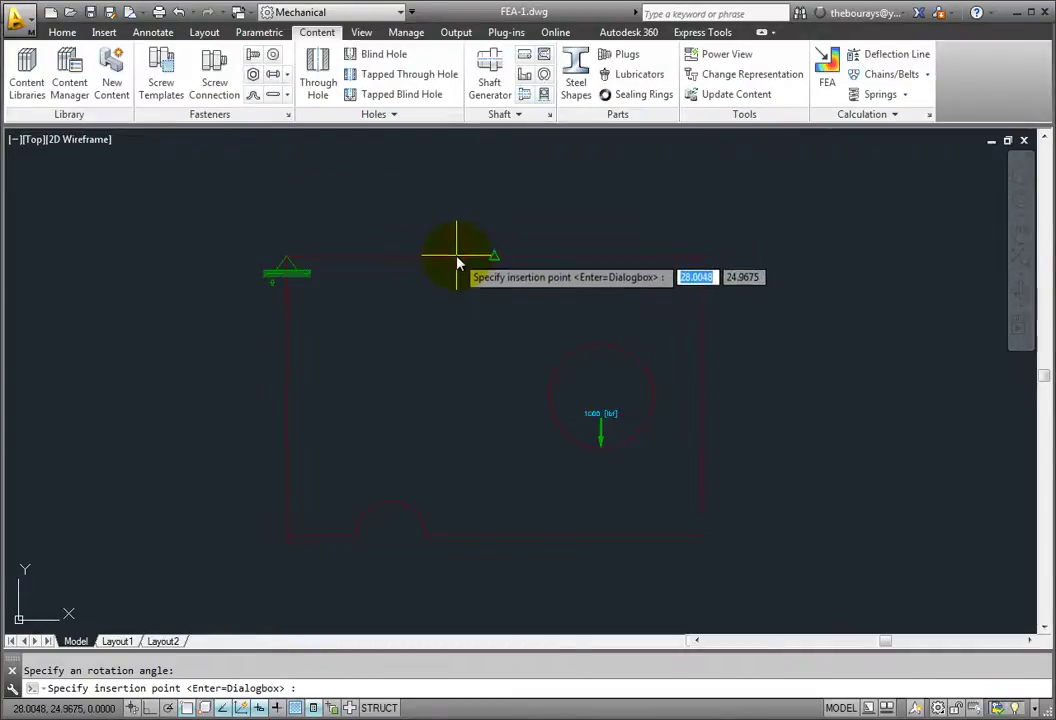
left_click(285, 259)
left_click(700, 259)
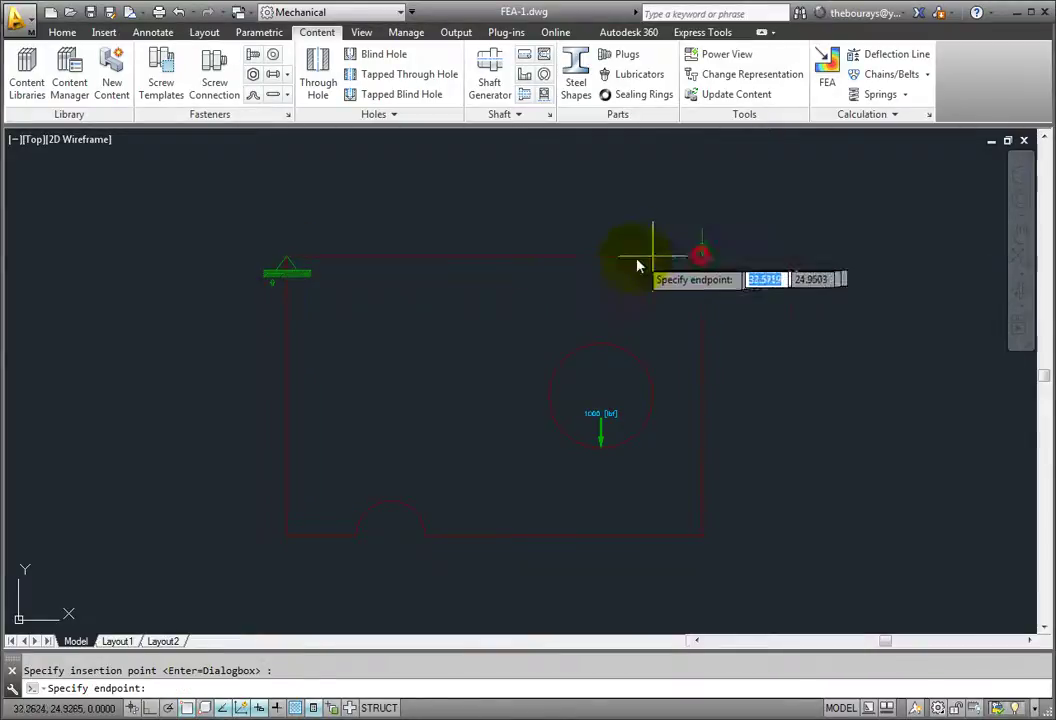
left_click(493, 259)
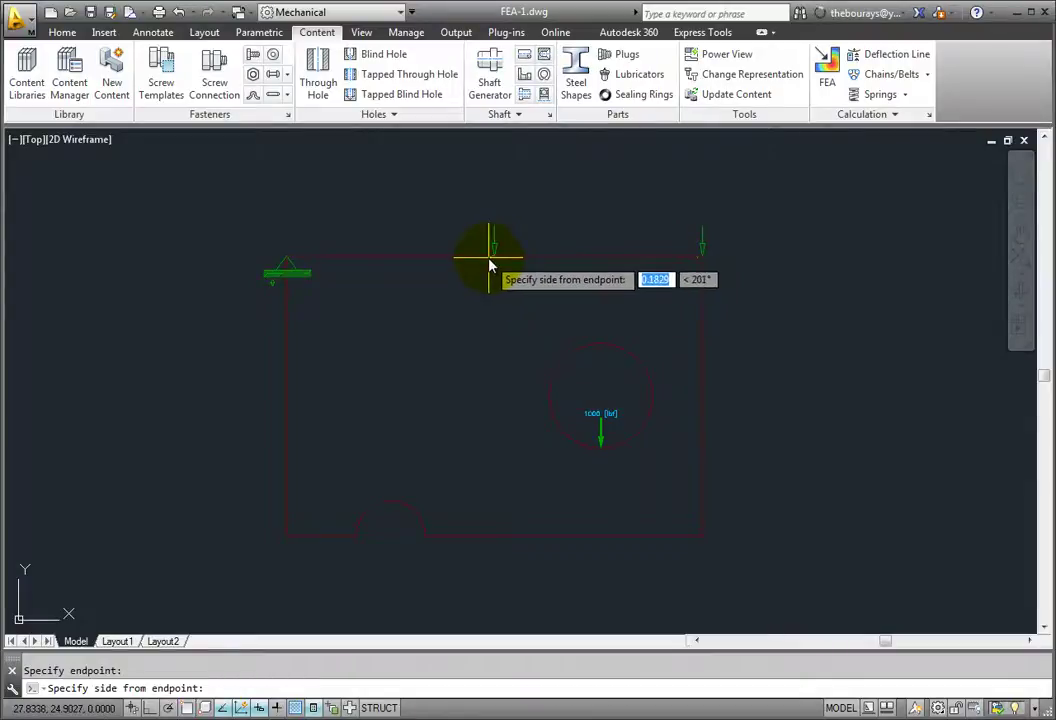
left_click(605, 263)
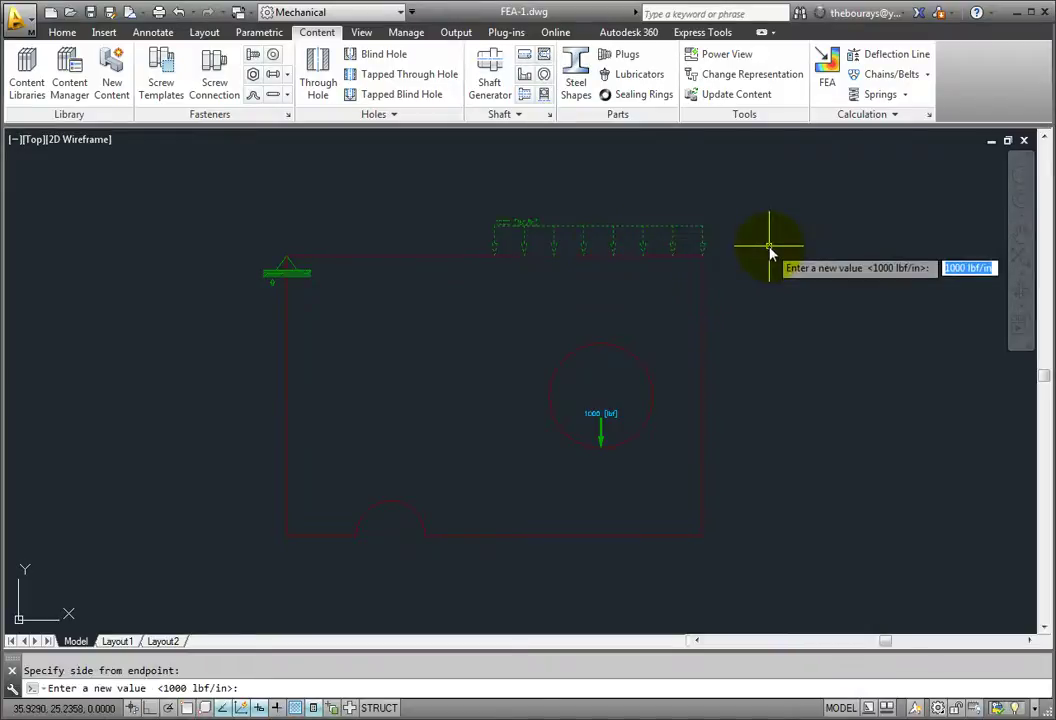
type("250")
key("Return")
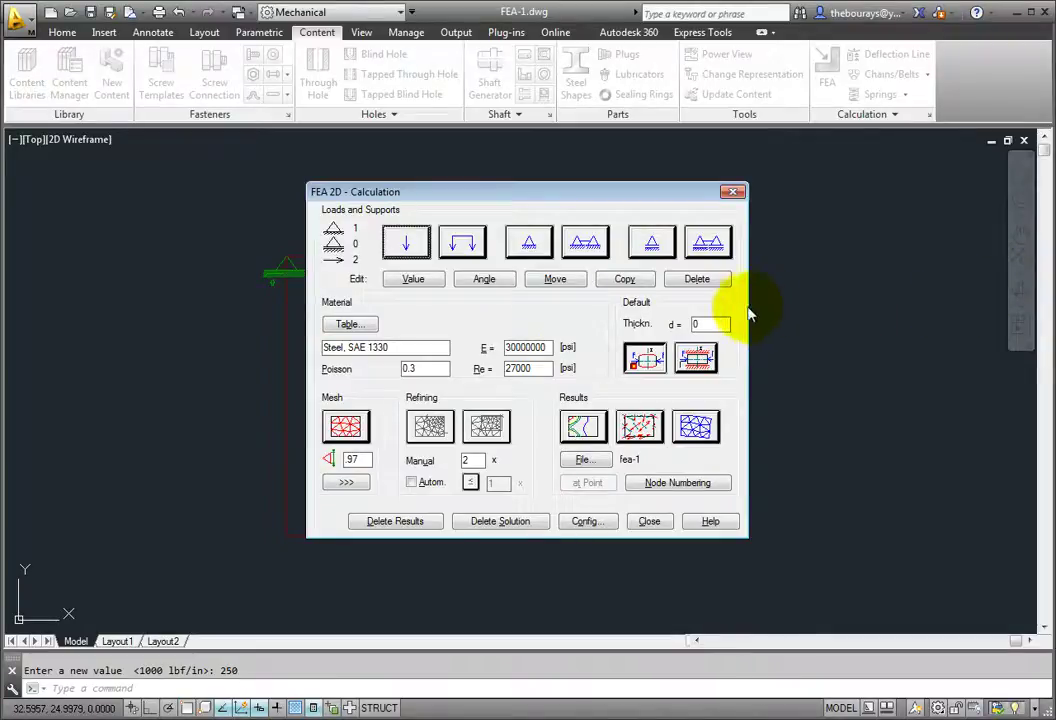
- Move the fixed support from the top-left to the plate's bottom-left corner
left_click(555, 279)
left_click(300, 280)
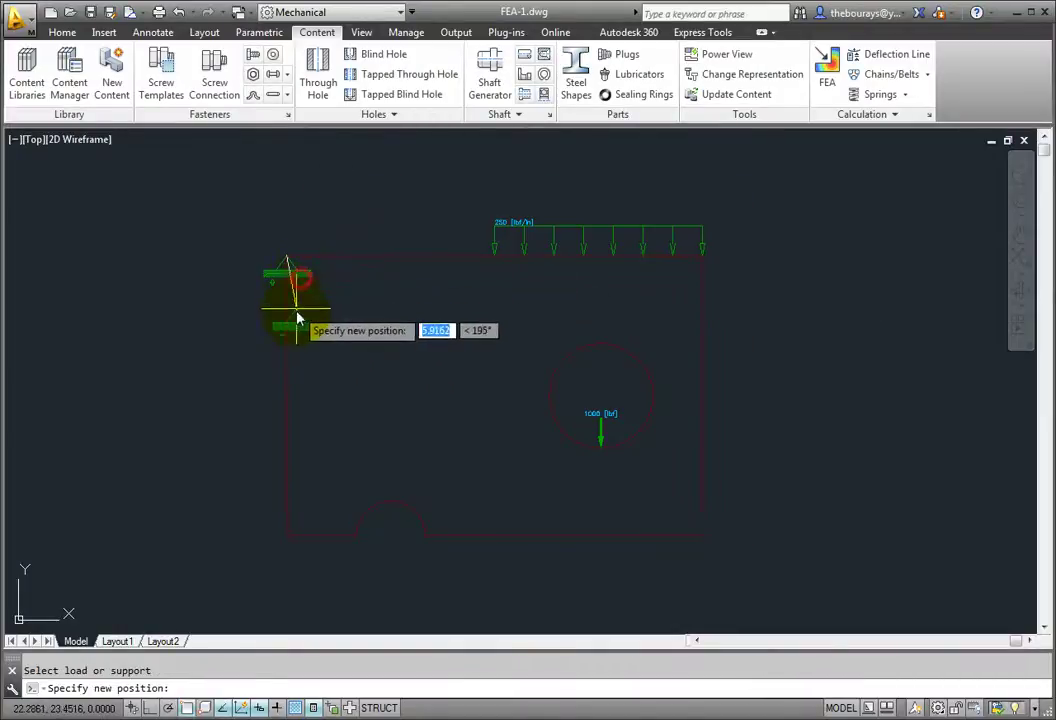
left_click(286, 548)
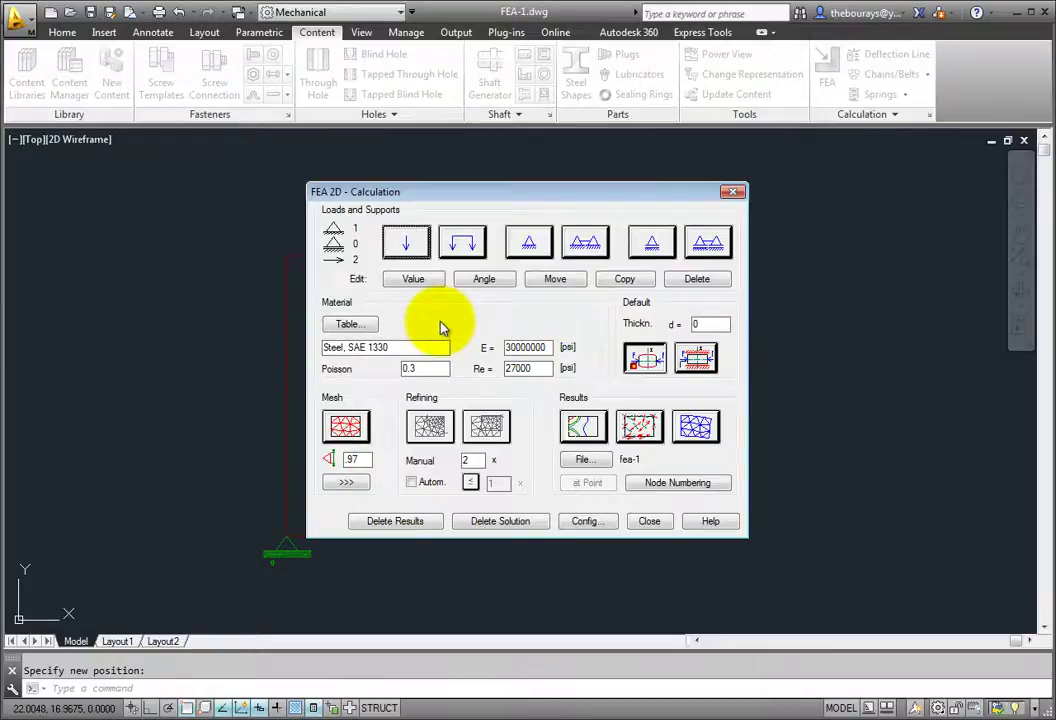
- Choose Steel SAE 1095 from the ANSI material table as the plate material
left_click(351, 327)
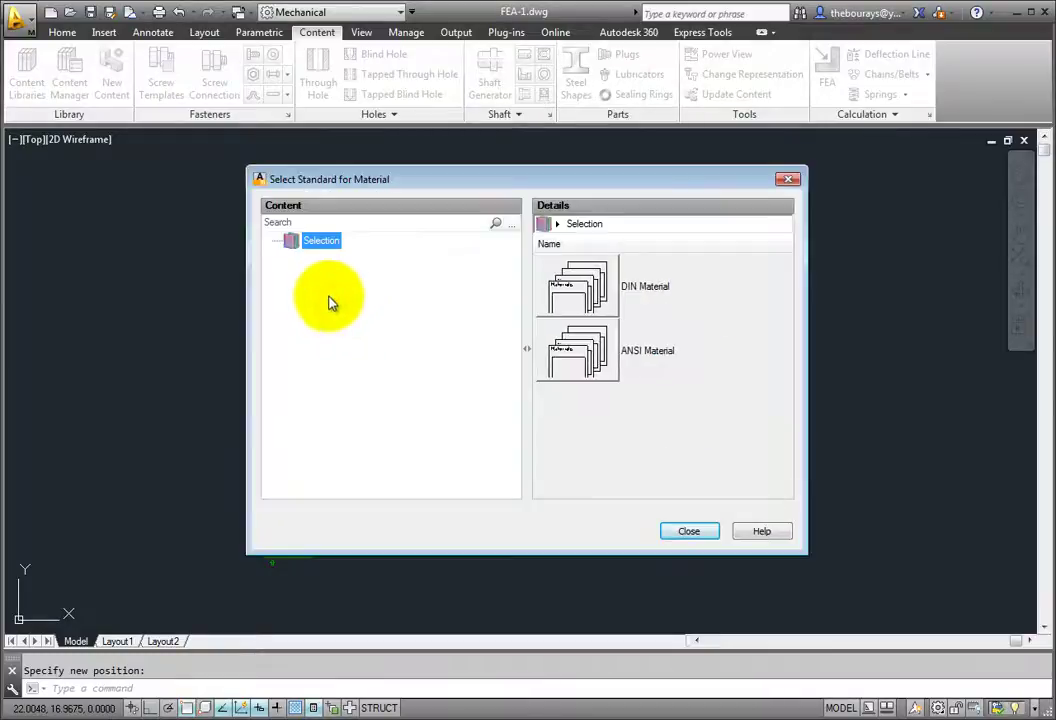
double_click(570, 345)
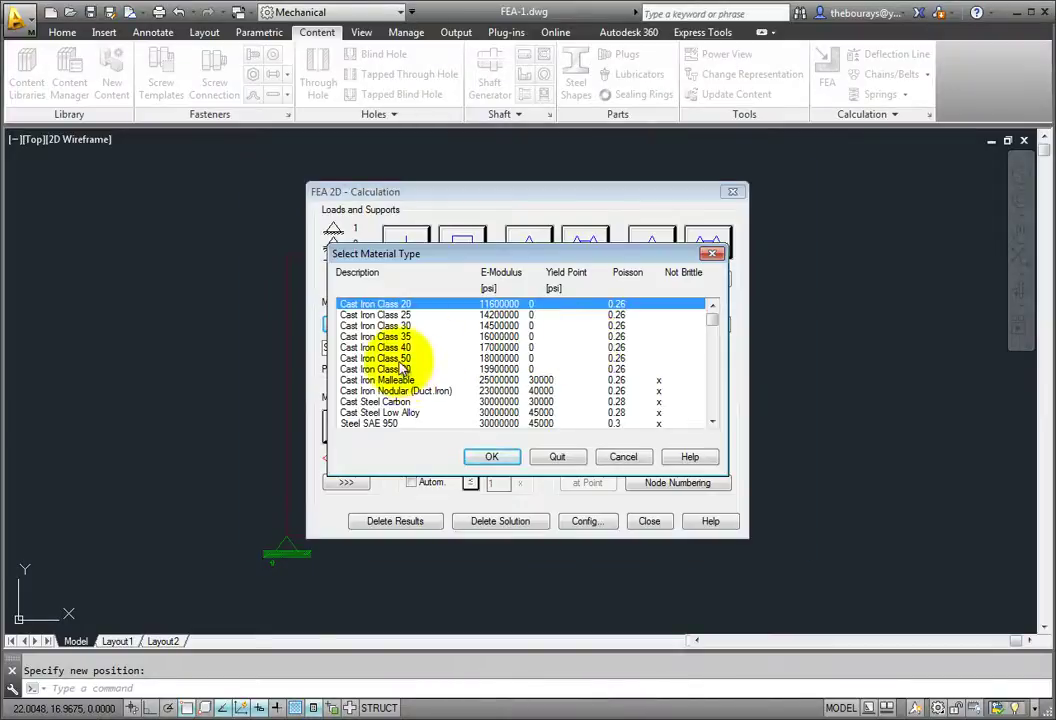
left_click(412, 412)
scroll(443, 420, "down", 1)
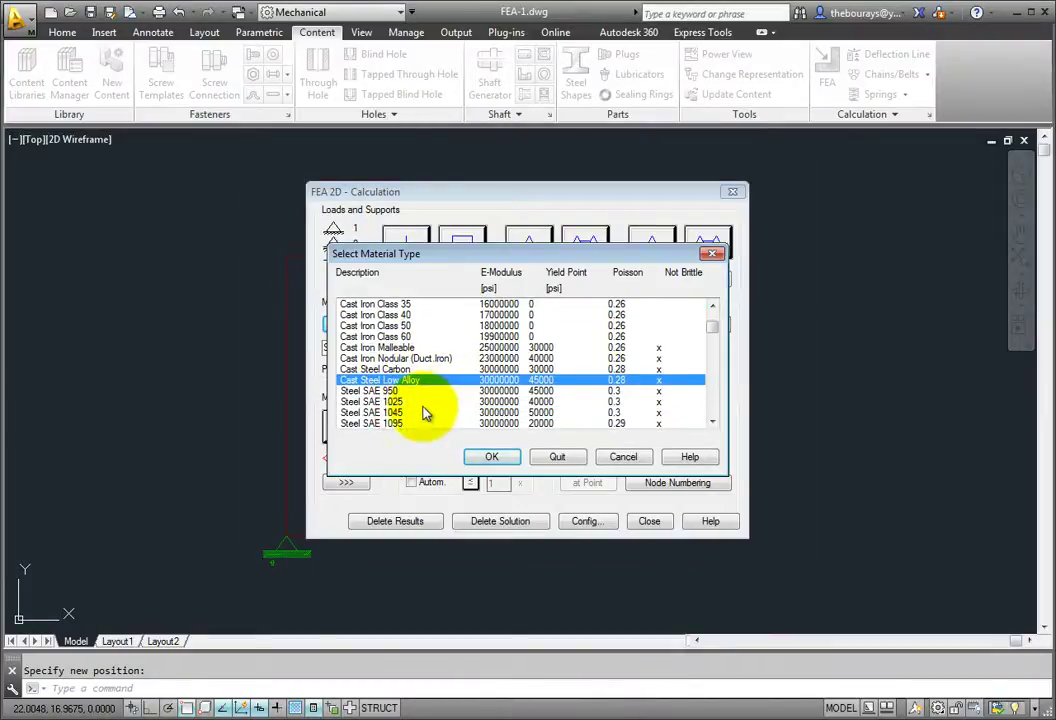
scroll(440, 415, "down", 1)
left_click(430, 391)
left_click(494, 457)
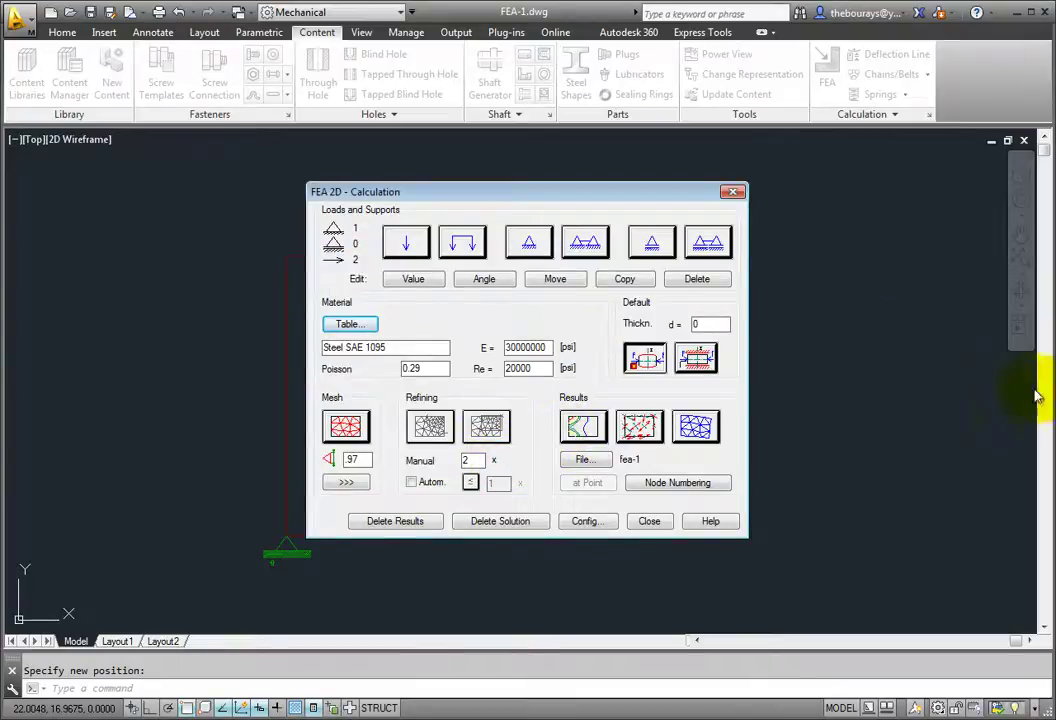
- Set the default plate thickness to 0.25 with the other thickness mode, then generate the mesh
double_click(721, 322)
type("0")
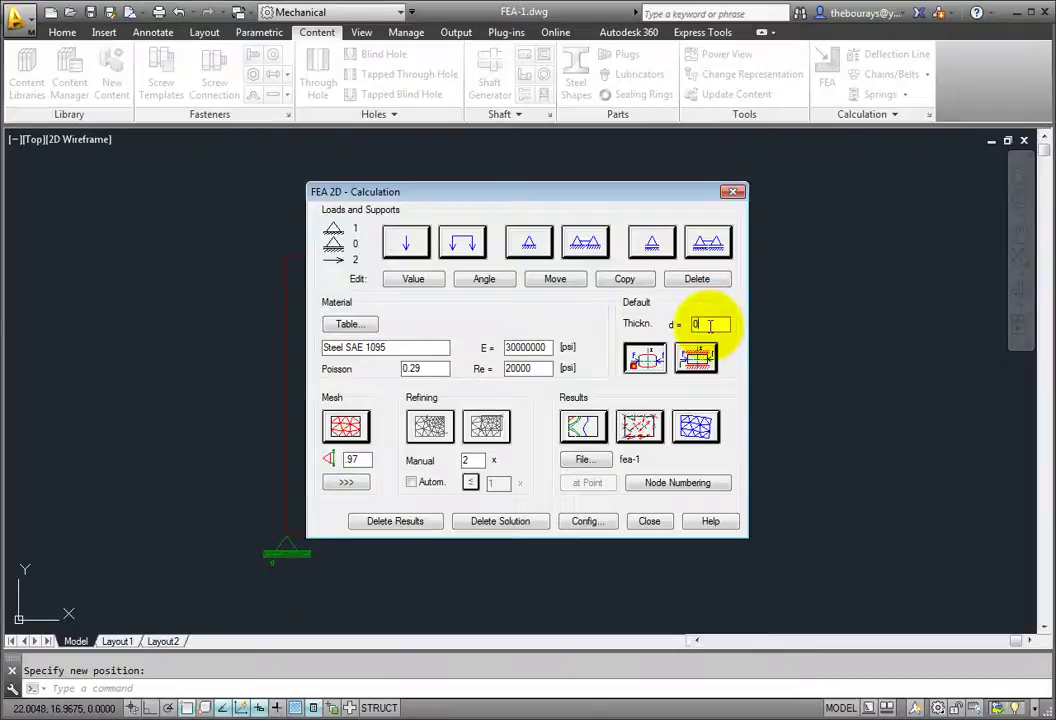
double_click(709, 325)
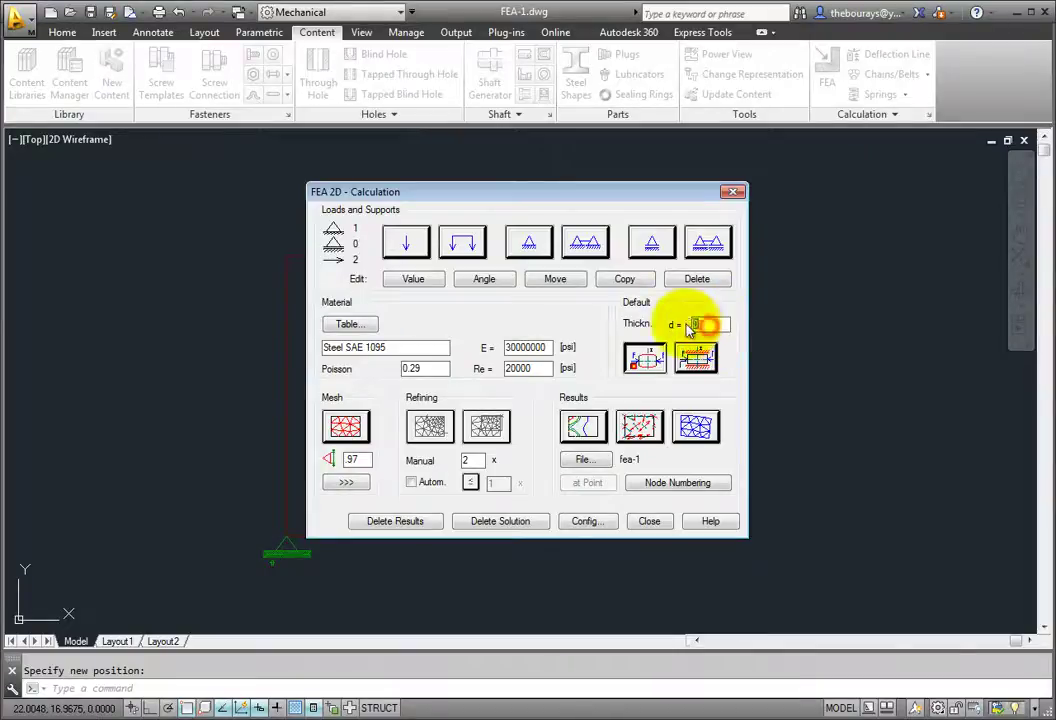
type("25")
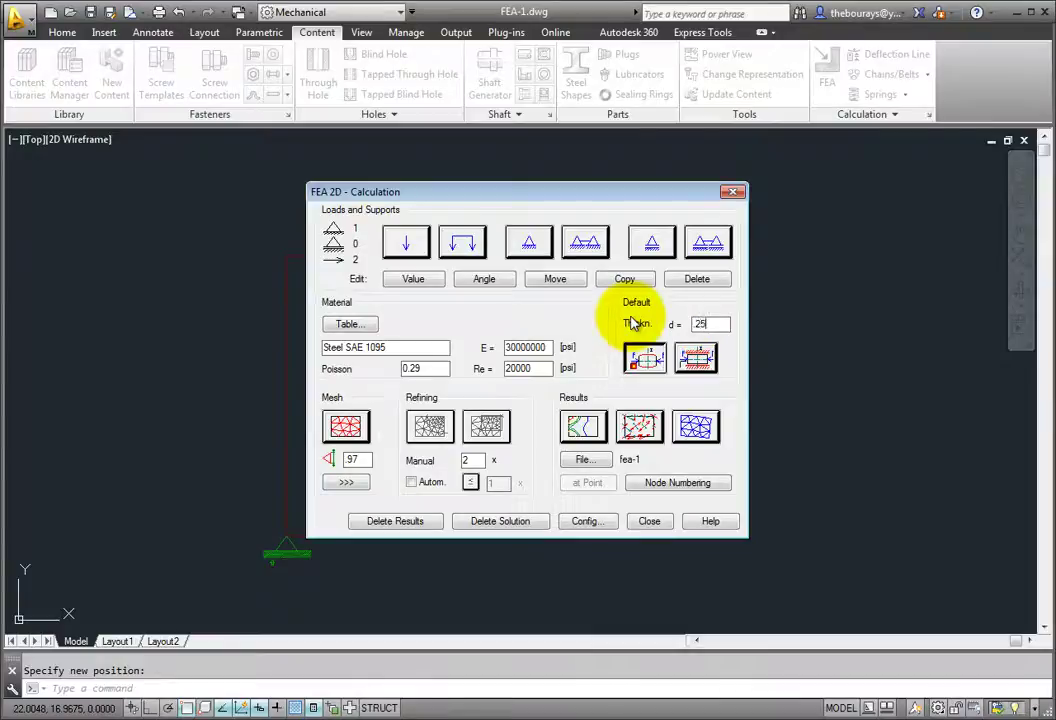
left_click(687, 370)
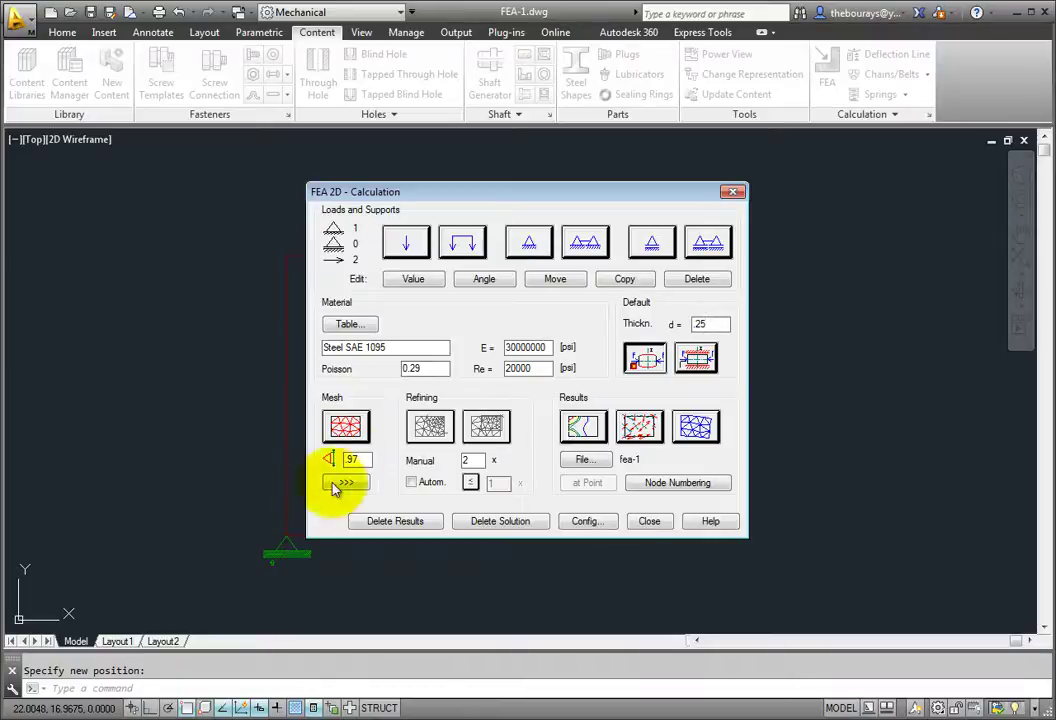
left_click(358, 440)
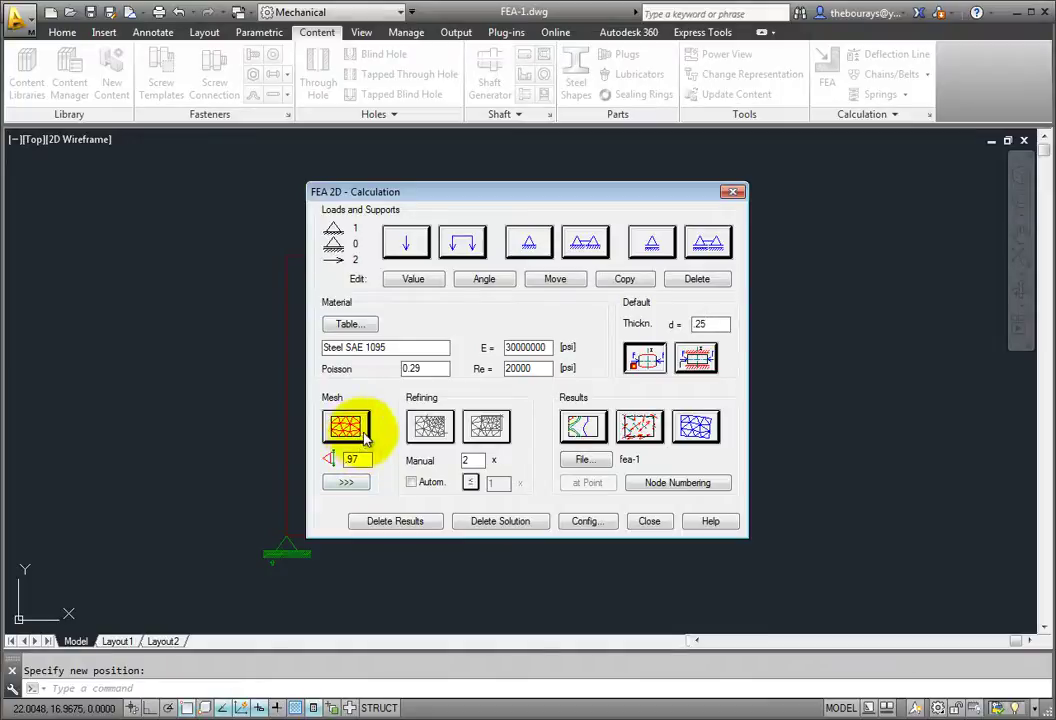